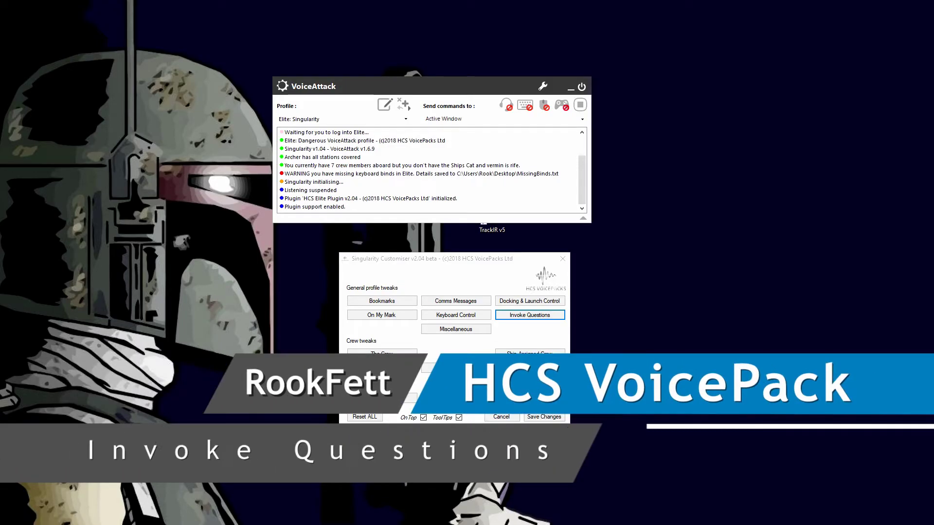
Open the Invoke Questions page from the Singularity Customiser main menu.
click(558, 315)
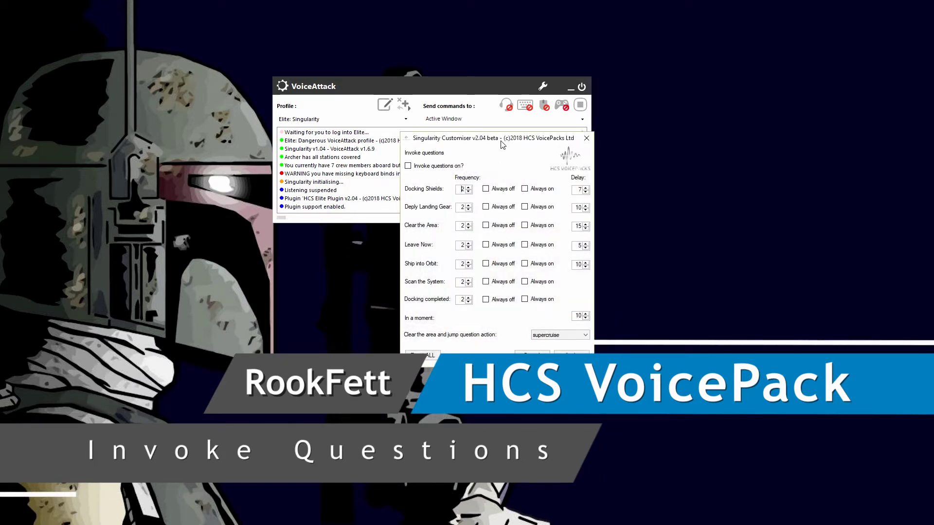
Move the dialog down to reveal the VoiceAttack log, and enable 'Invoke questions on?'.
drag(482, 138, 463, 228)
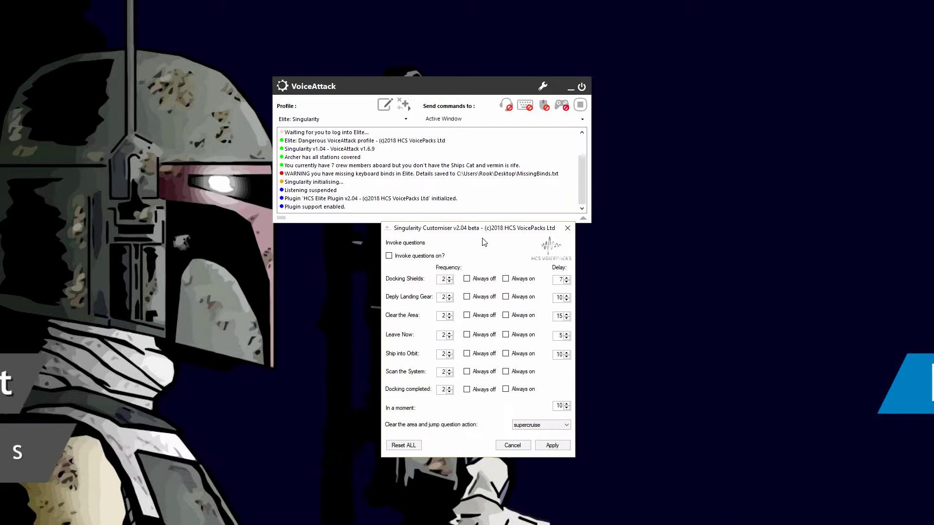
click(389, 256)
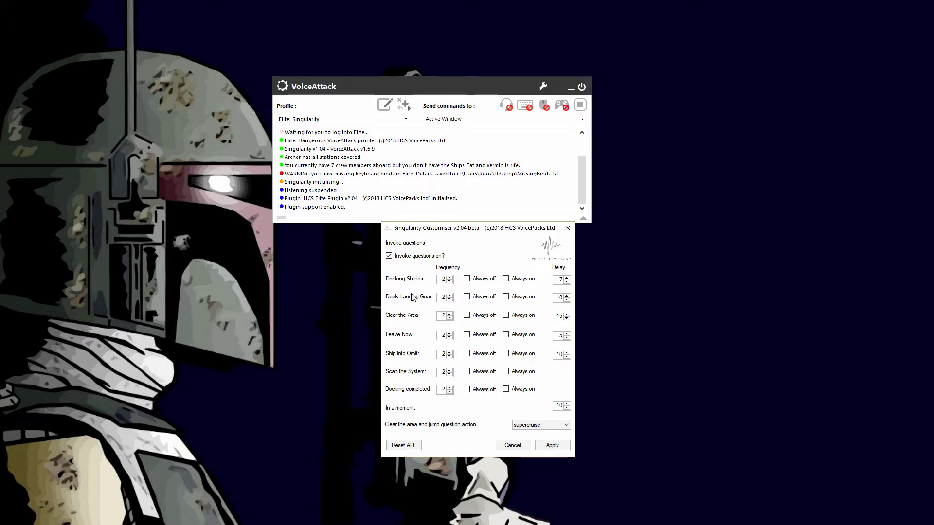
Adjust the Docking Shields question frequency.
click(450, 281)
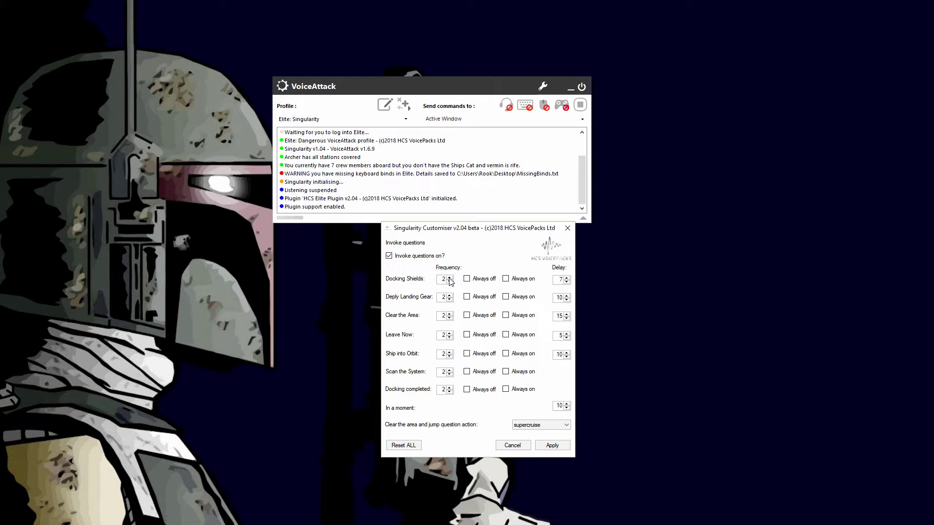
click(449, 282)
Tick Always on for Docking Shields, Landing Gear, Clear the Area, Leave Now, Orbit, Scan, Docking completed.
click(506, 279)
click(505, 297)
click(505, 315)
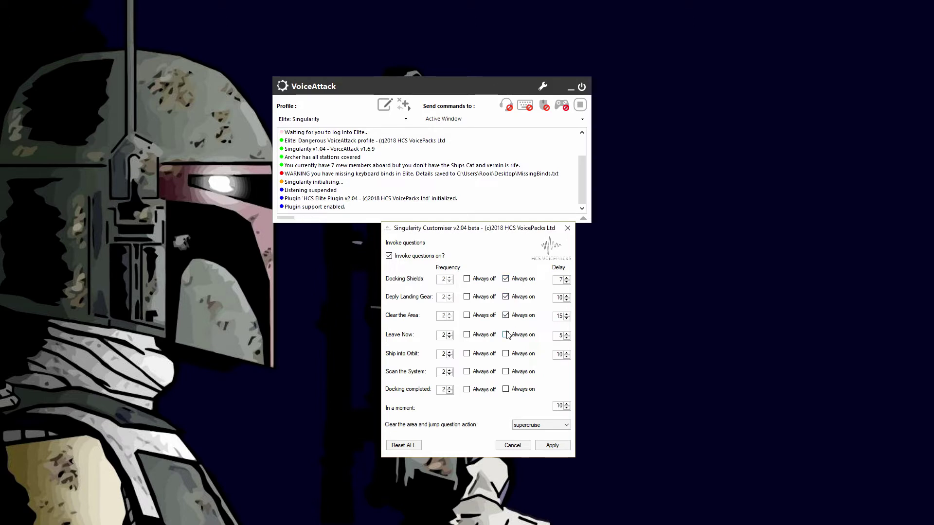
click(506, 335)
click(507, 353)
click(506, 373)
click(505, 389)
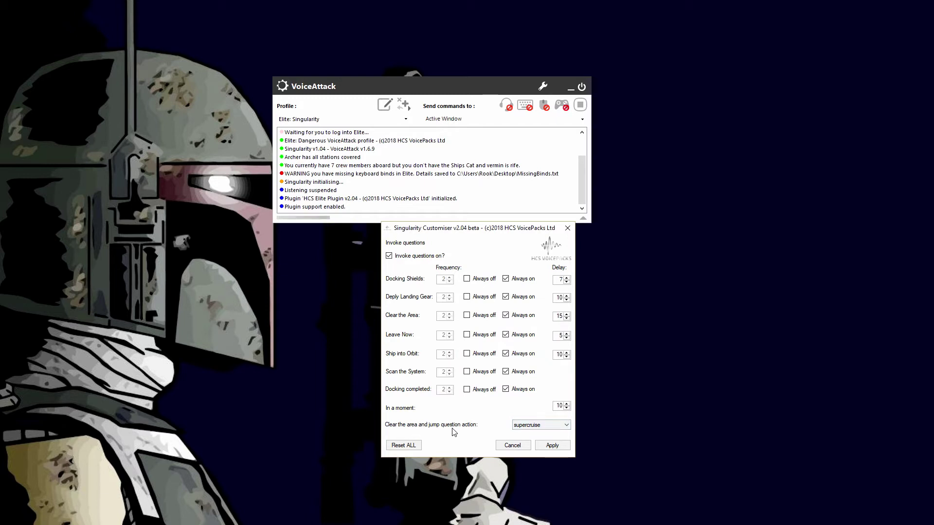
Keep supercruise as the clear-area jump action and apply the invoke question settings.
click(542, 428)
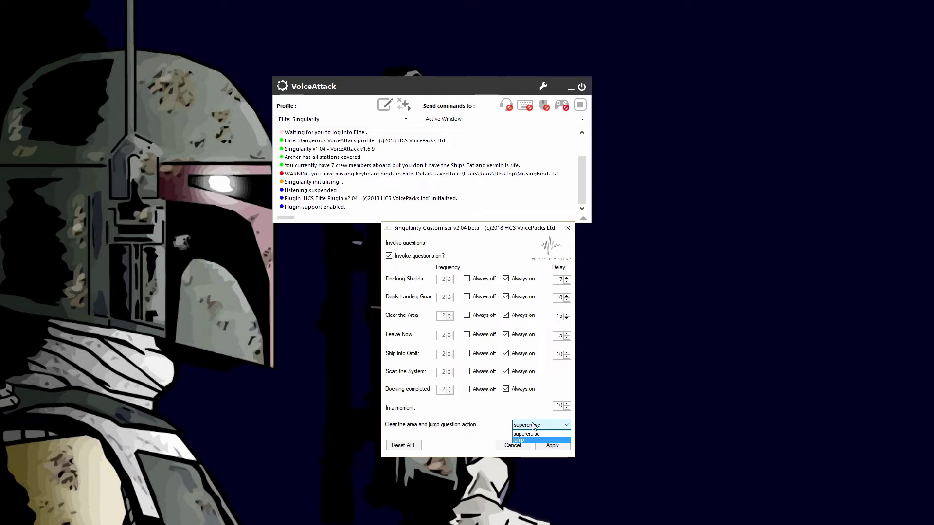
click(524, 411)
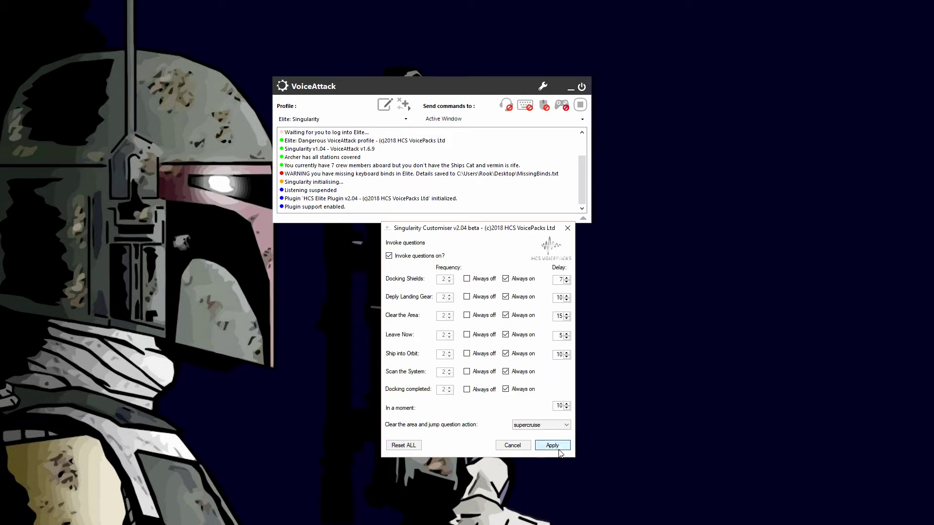
click(558, 451)
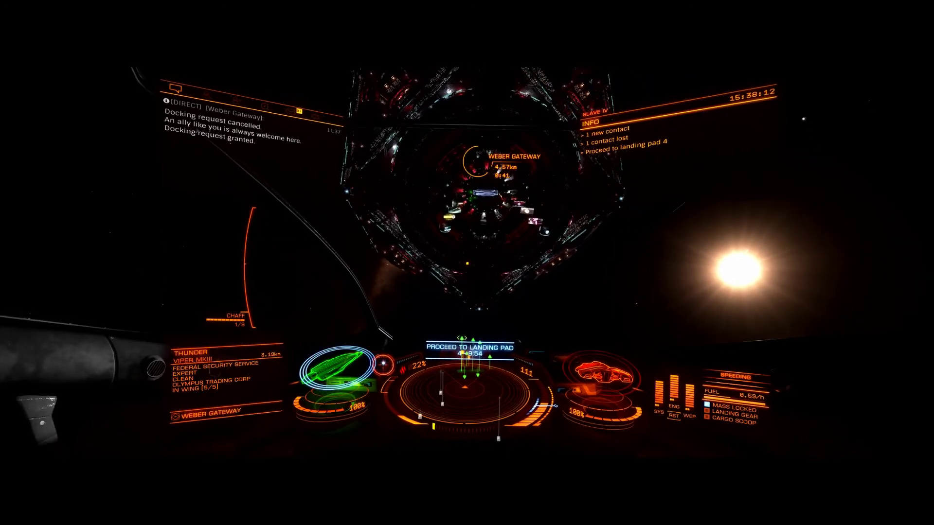
Target the F63 Condor security ship, then deploy landing gear approaching Weber Gateway.
key(g)
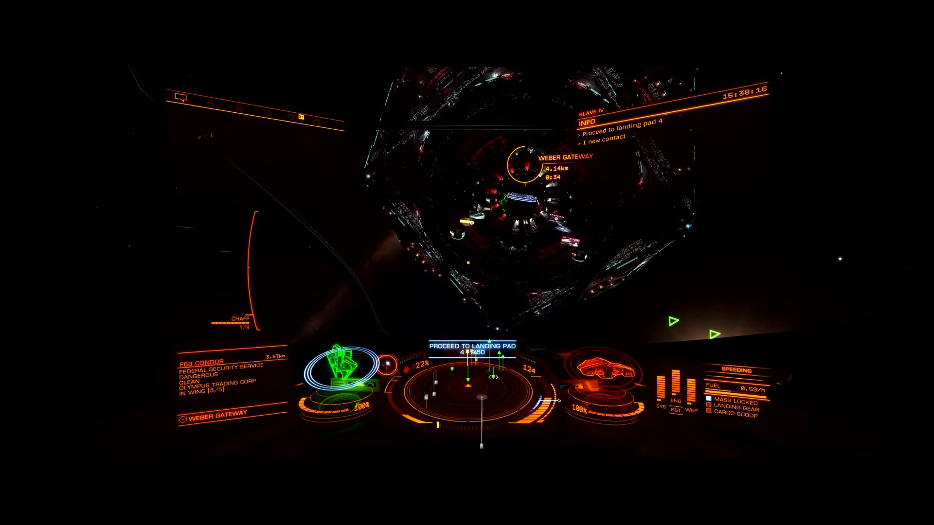
key(l)
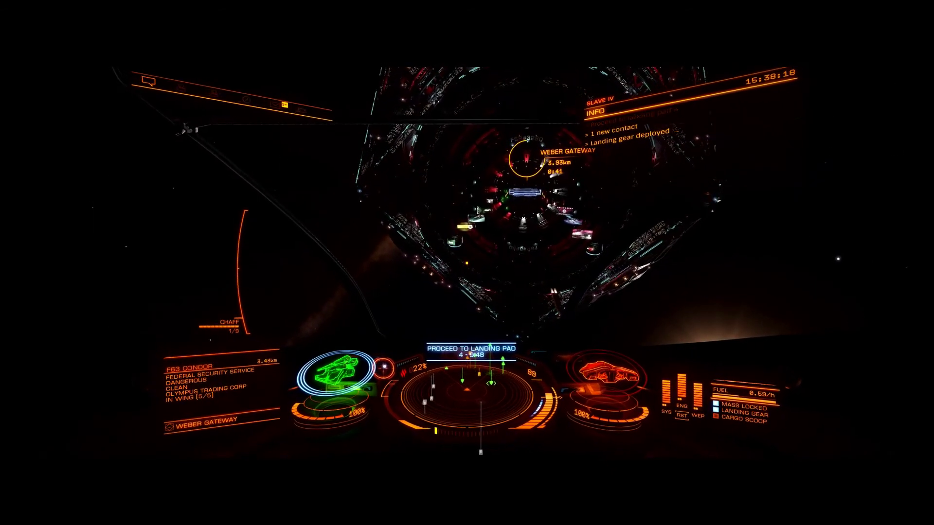